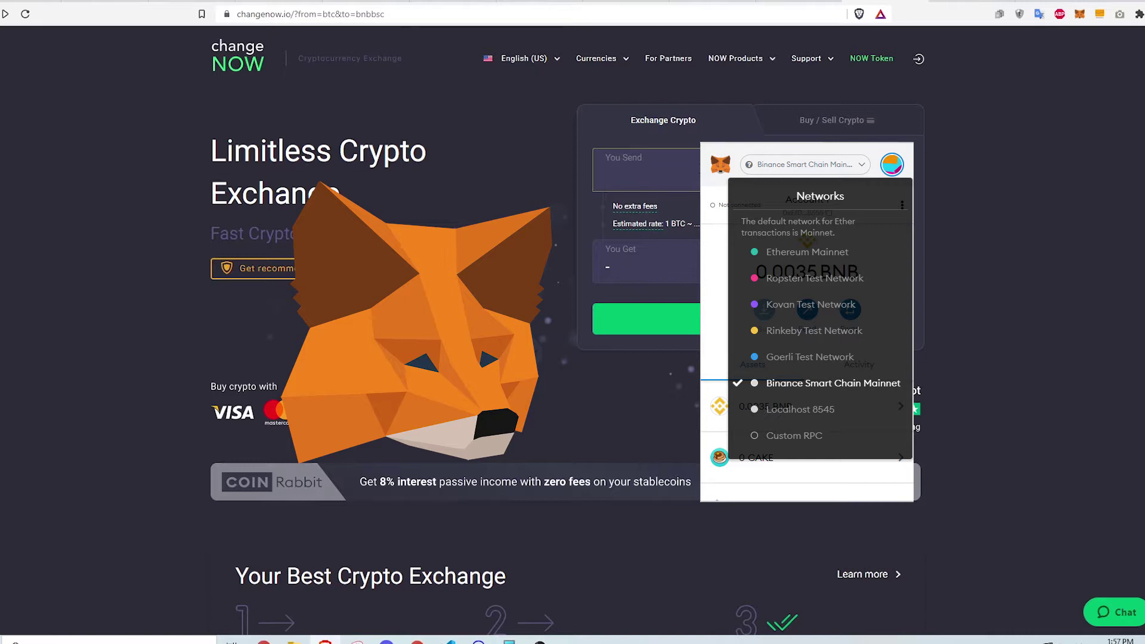
- Dismiss the MetaMask network list so the BTC-to-BNB exchange form is visible
click(701, 169)
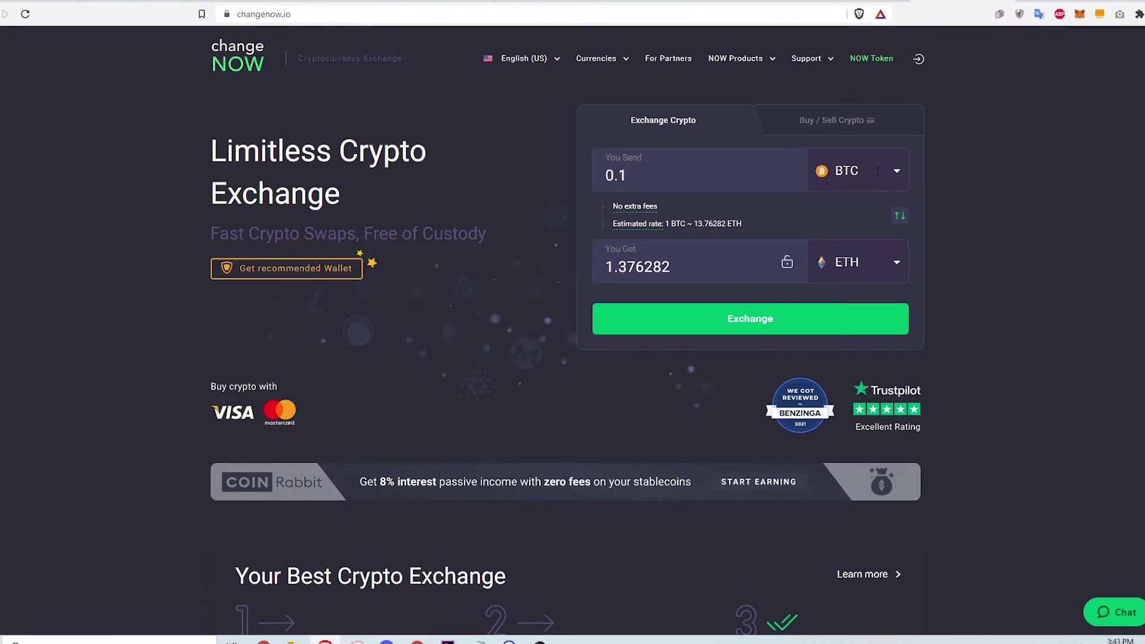
- Keep Bitcoin as the send currency and choose BNB on Binance Smart Chain to receive
click(878, 170)
scroll(833, 319, down, 2)
click(821, 289)
click(882, 261)
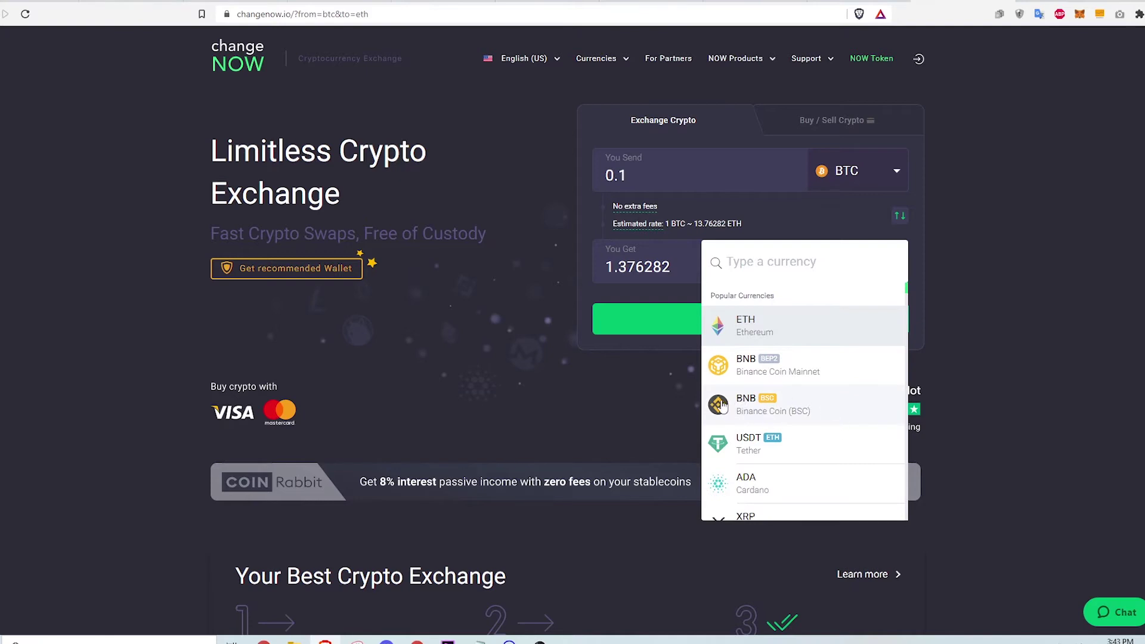
click(802, 408)
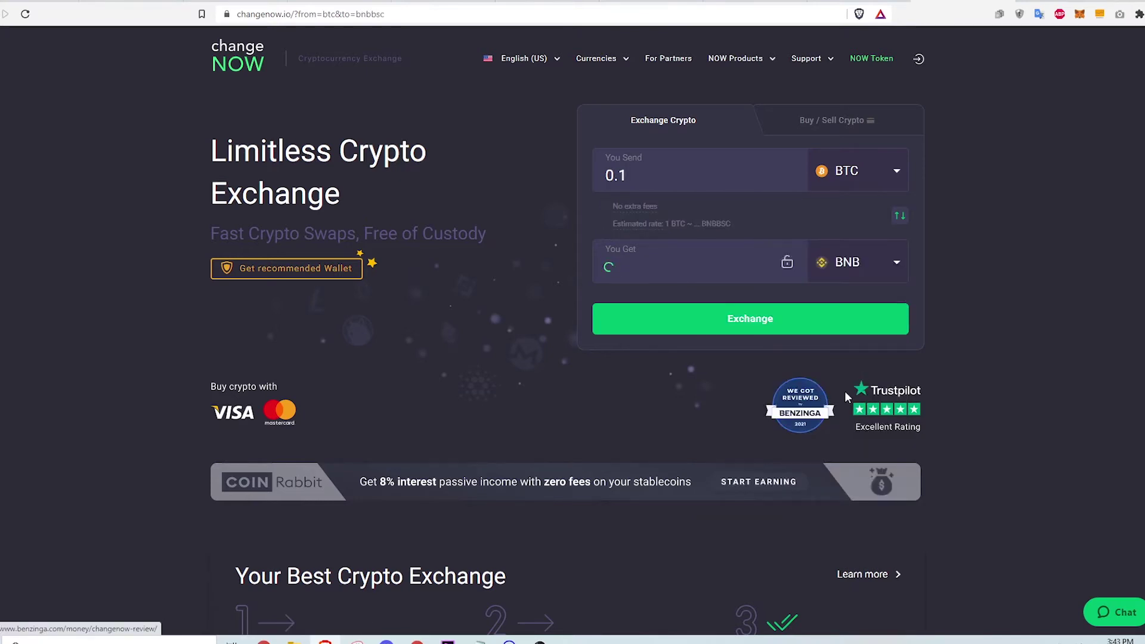
- Replace the send amount with 0.0015 BTC
click(699, 174)
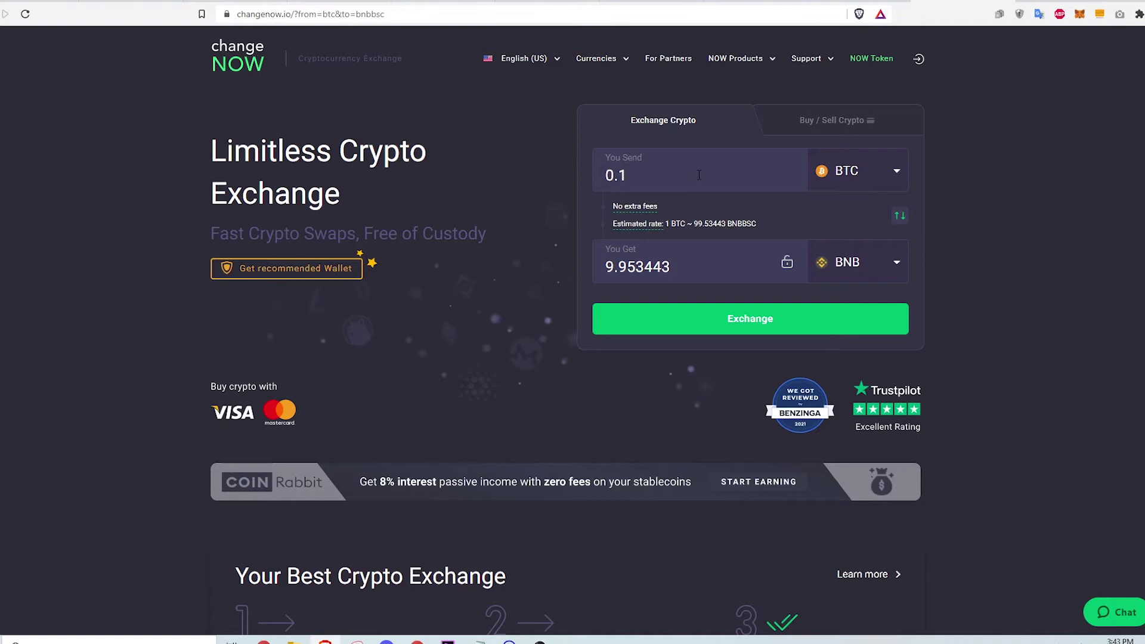
key(BackSpace)
key(BackSpace)
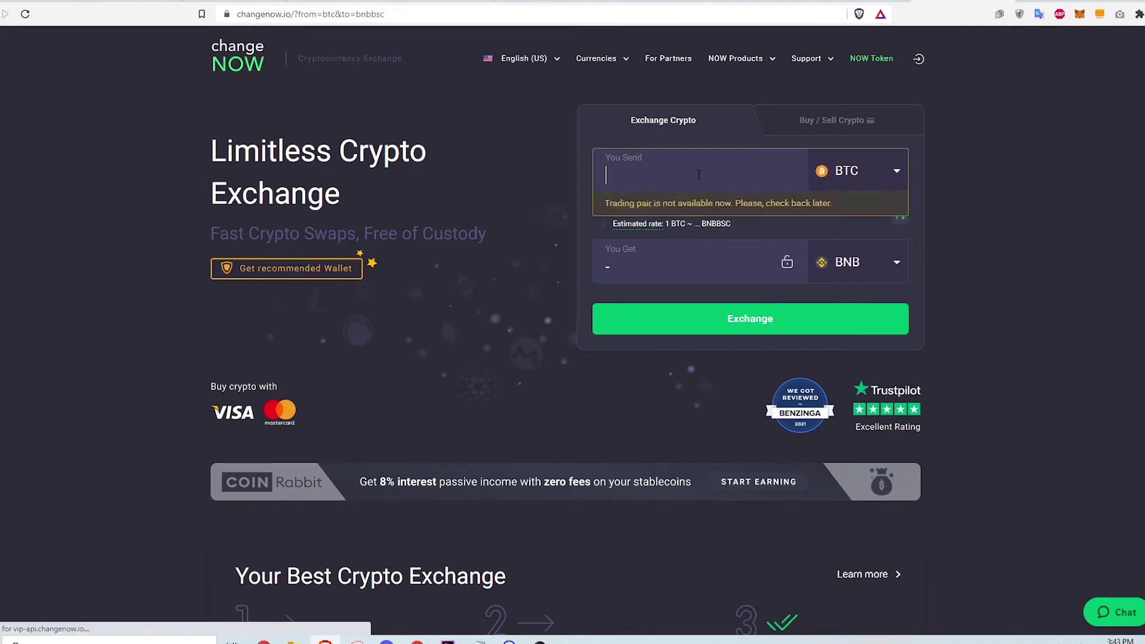
text(.00)
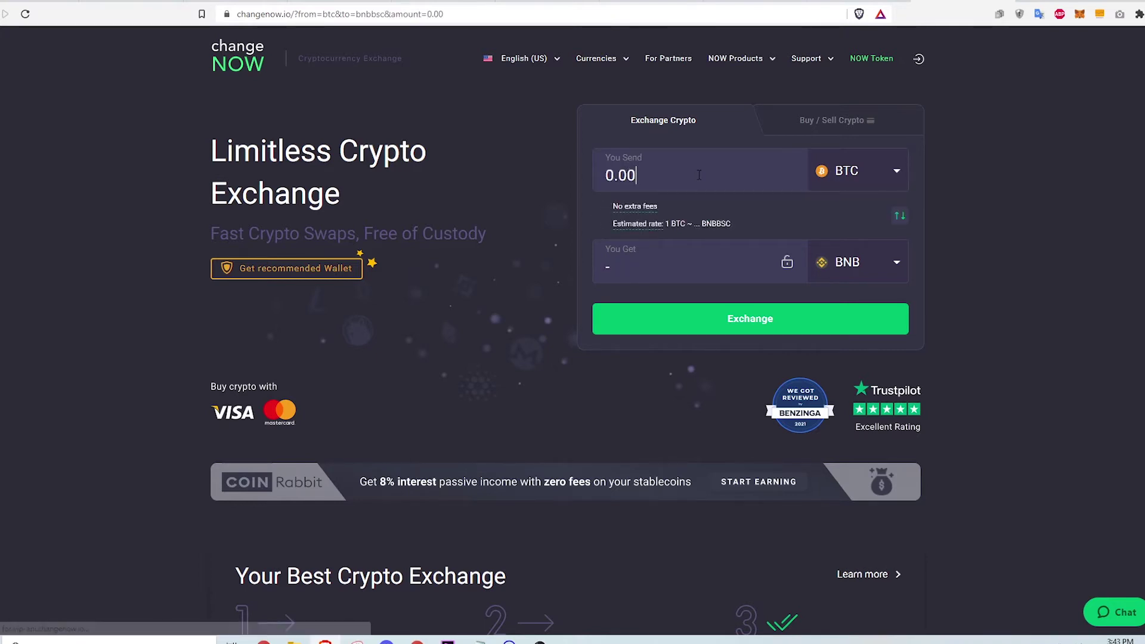
text(15)
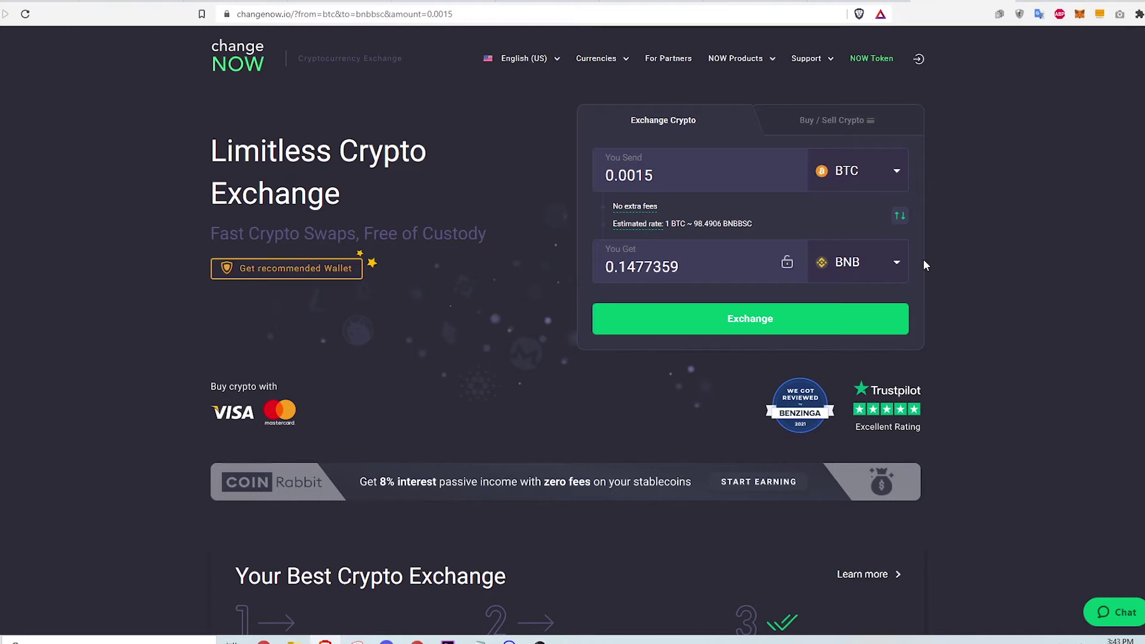
- Start the exchange and copy the MetaMask account address
click(785, 323)
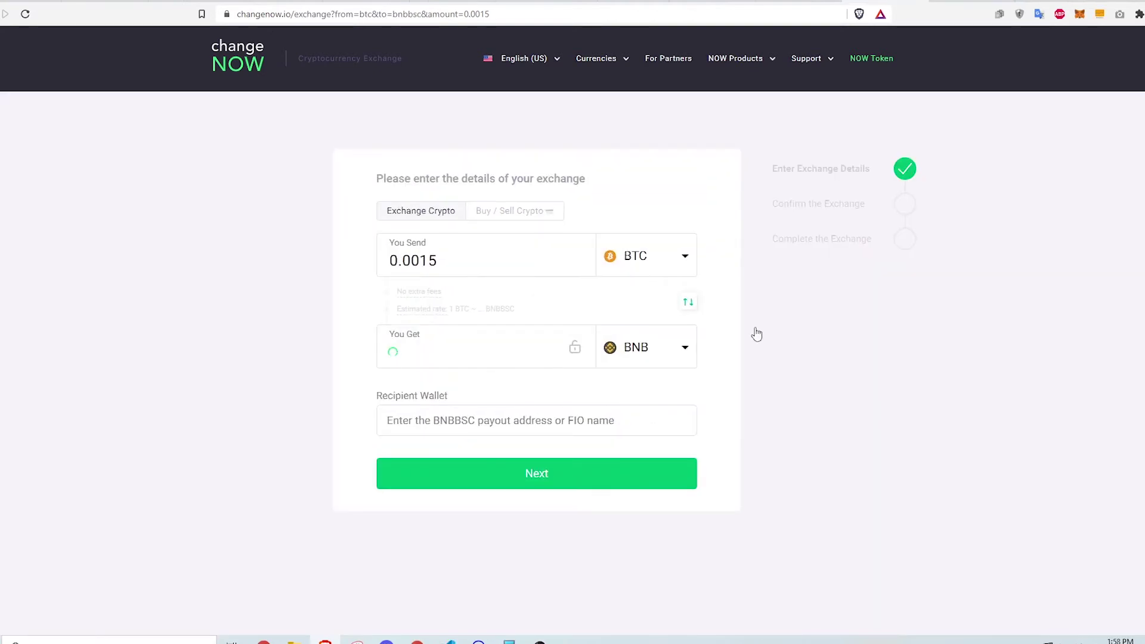
scroll(756, 334, down, 2)
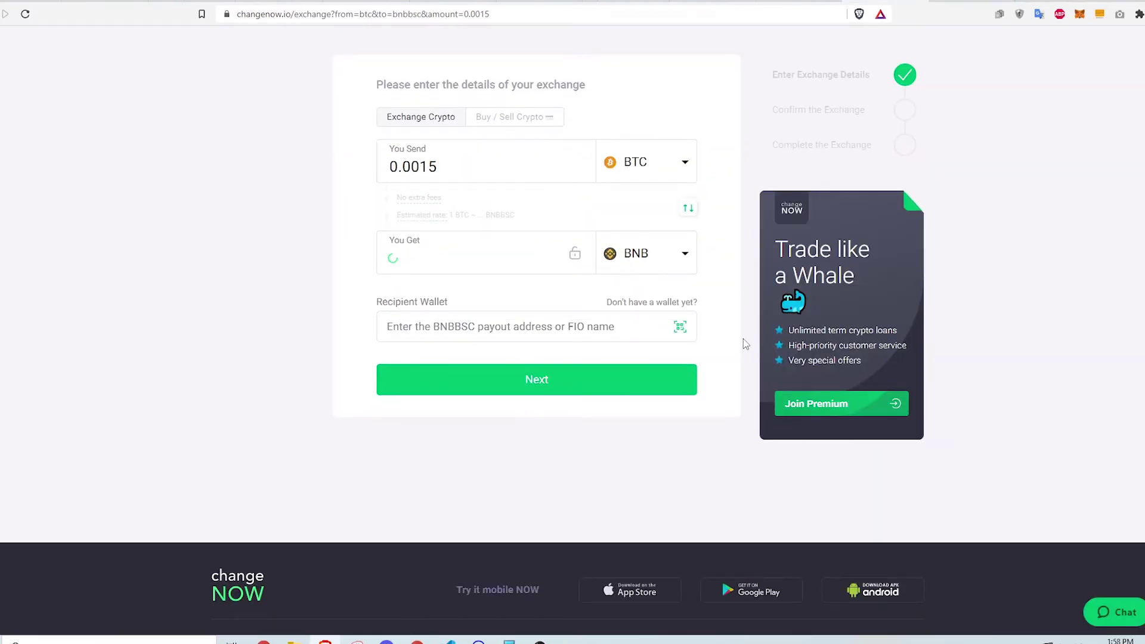
click(1079, 14)
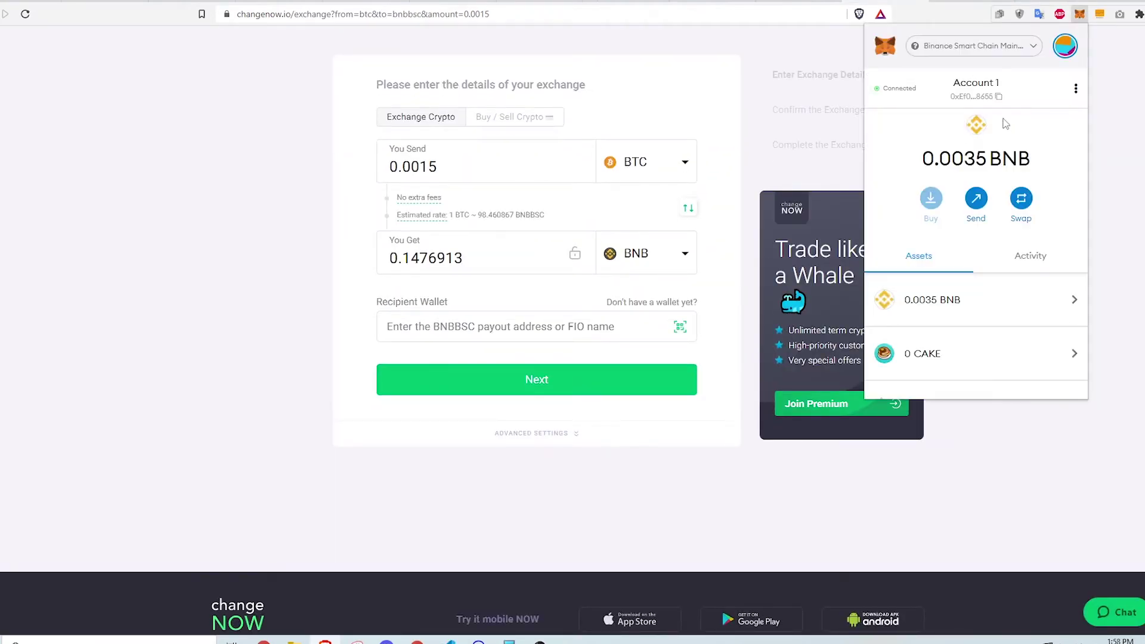
click(999, 96)
click(1092, 138)
- Paste the MetaMask address into the Recipient Wallet field
click(477, 327)
key(ctrl+v)
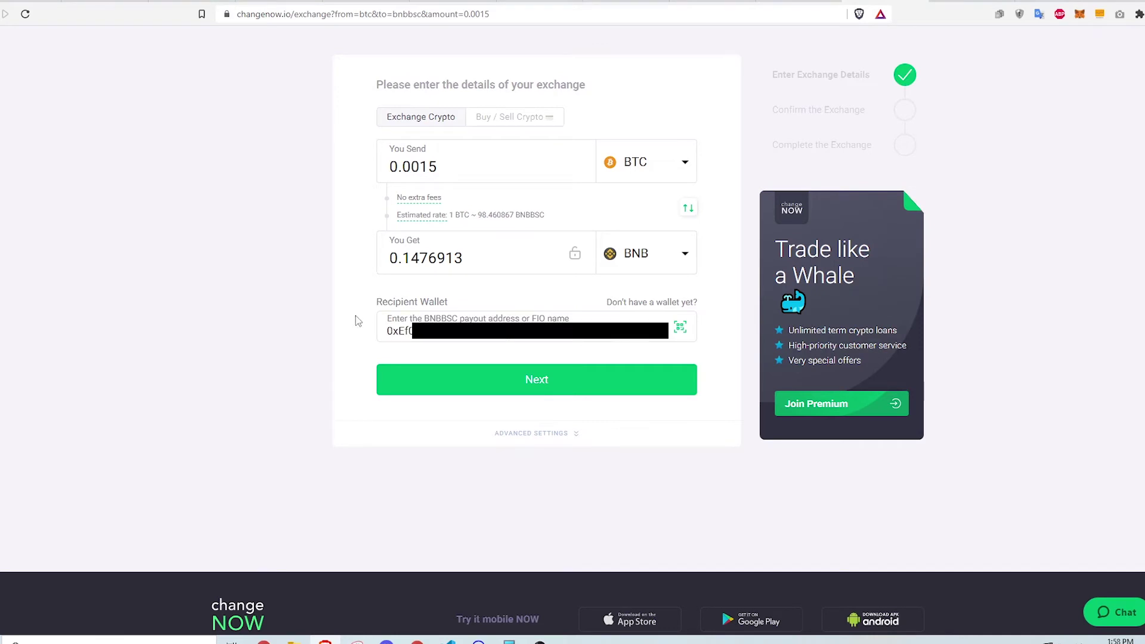
click(581, 432)
click(566, 511)
- Confirm the 0.0015 BTC to BNB (BSC) exchange and copy the BTC deposit address
click(578, 391)
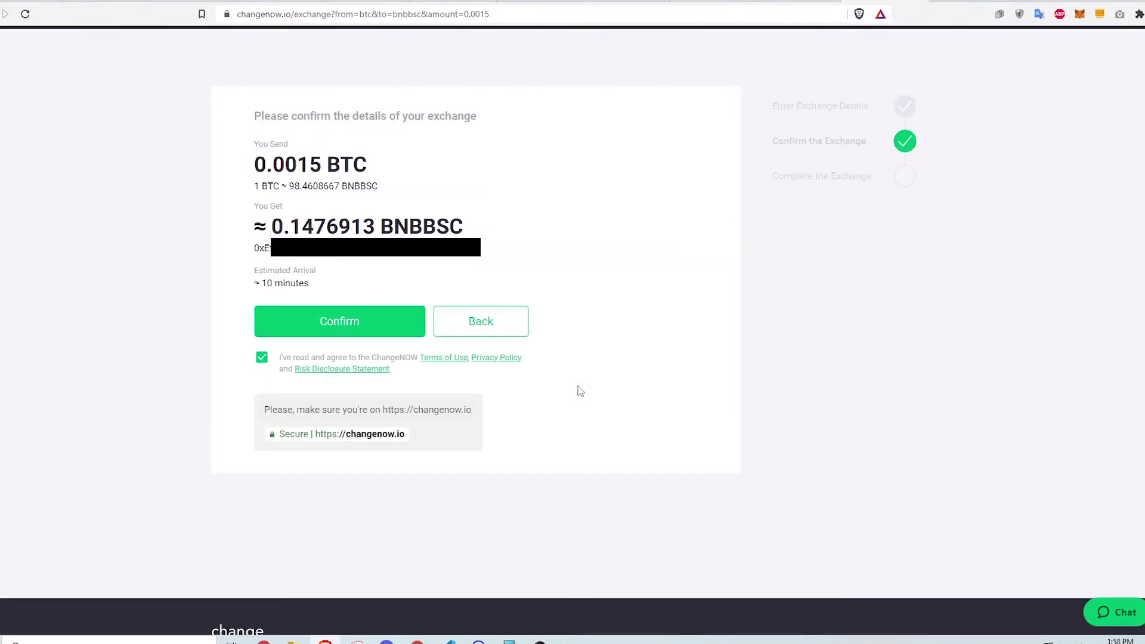
click(383, 325)
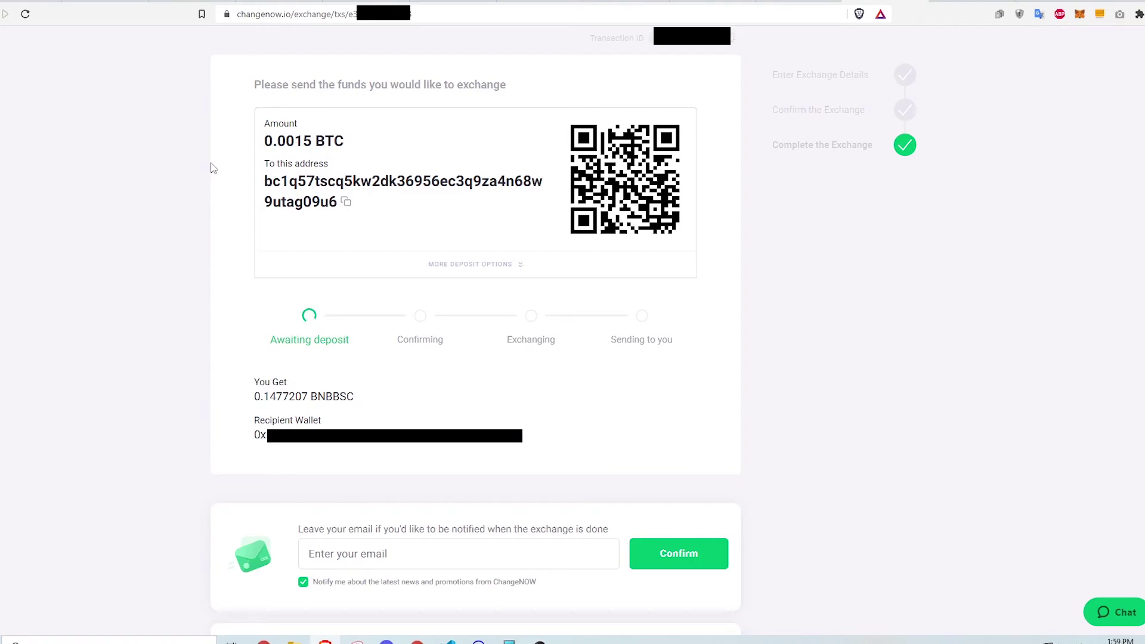
click(345, 204)
- Start a Bitcoin withdrawal to the ChangeNOW deposit address as the crypto destination
click(345, 204)
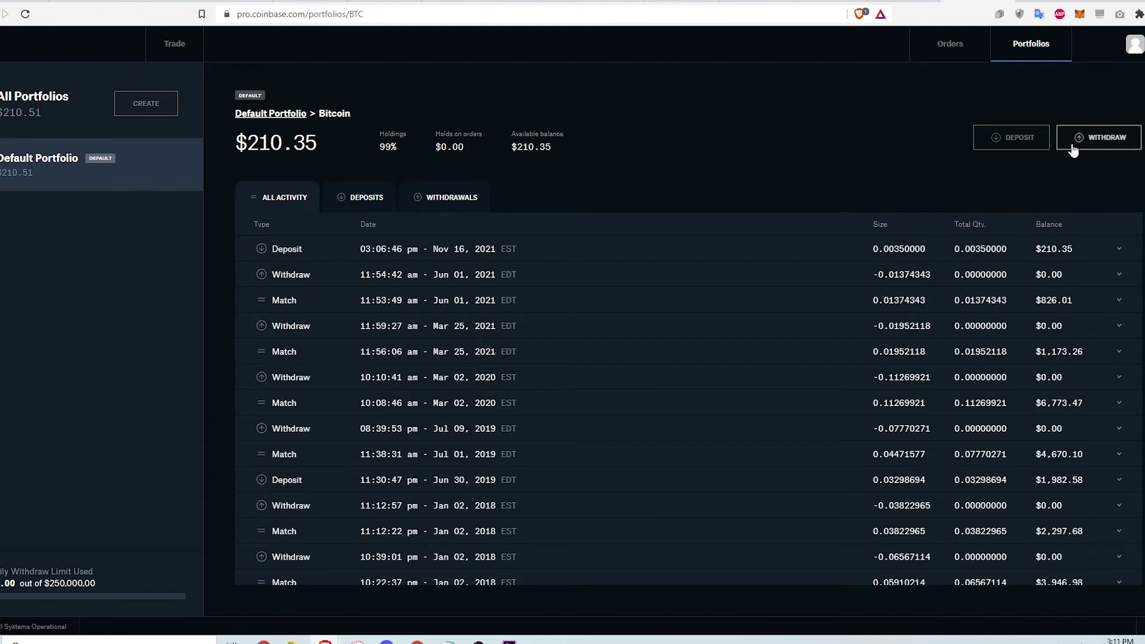
click(1073, 150)
click(563, 199)
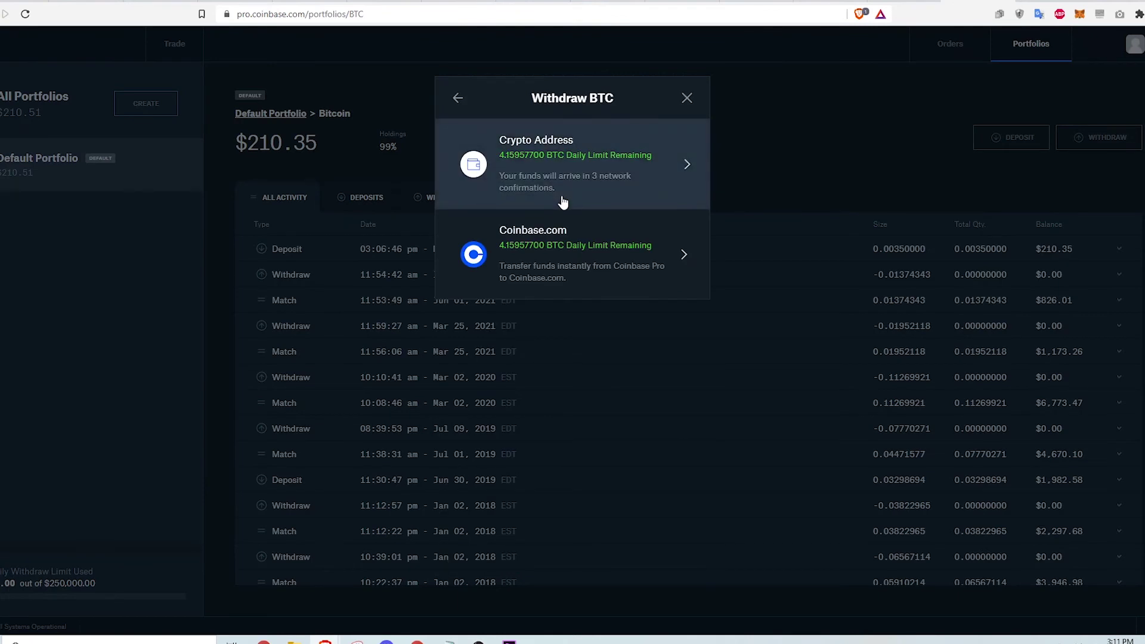
click(562, 202)
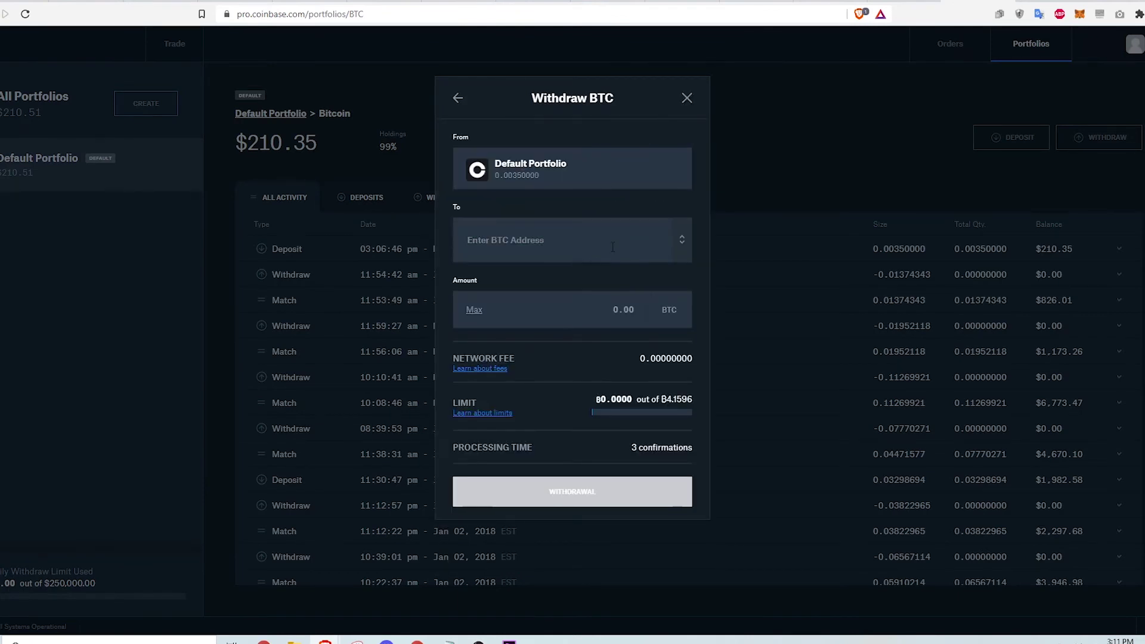
click(613, 246)
key(ctrl+v)
click(596, 280)
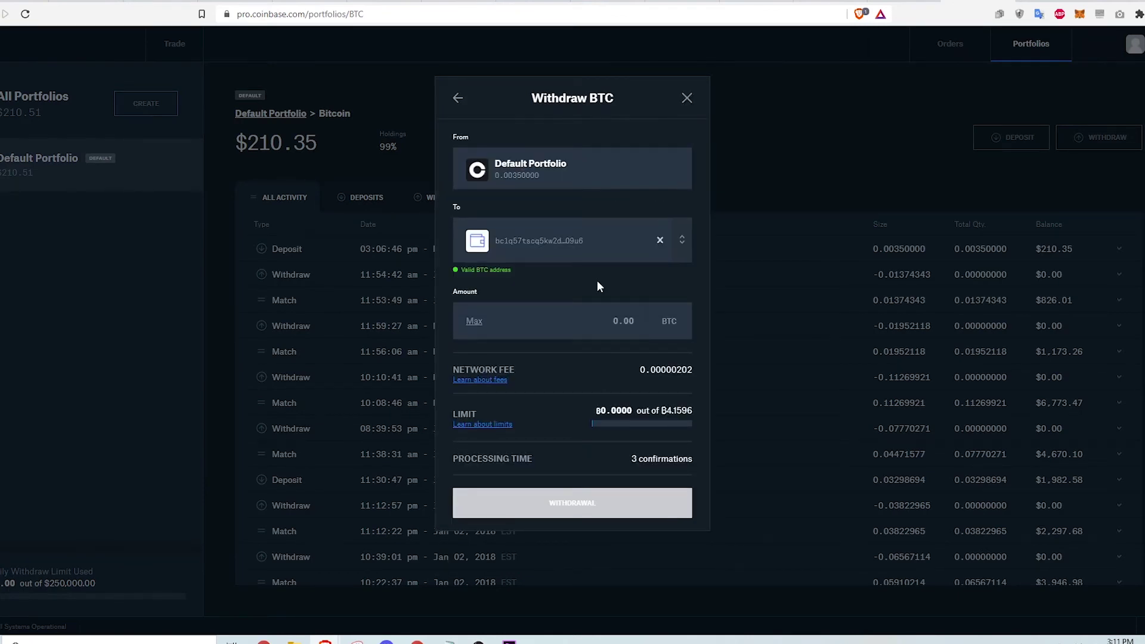
- Withdraw 0.0015 BTC and submit the withdrawal
click(477, 327)
text(.0015)
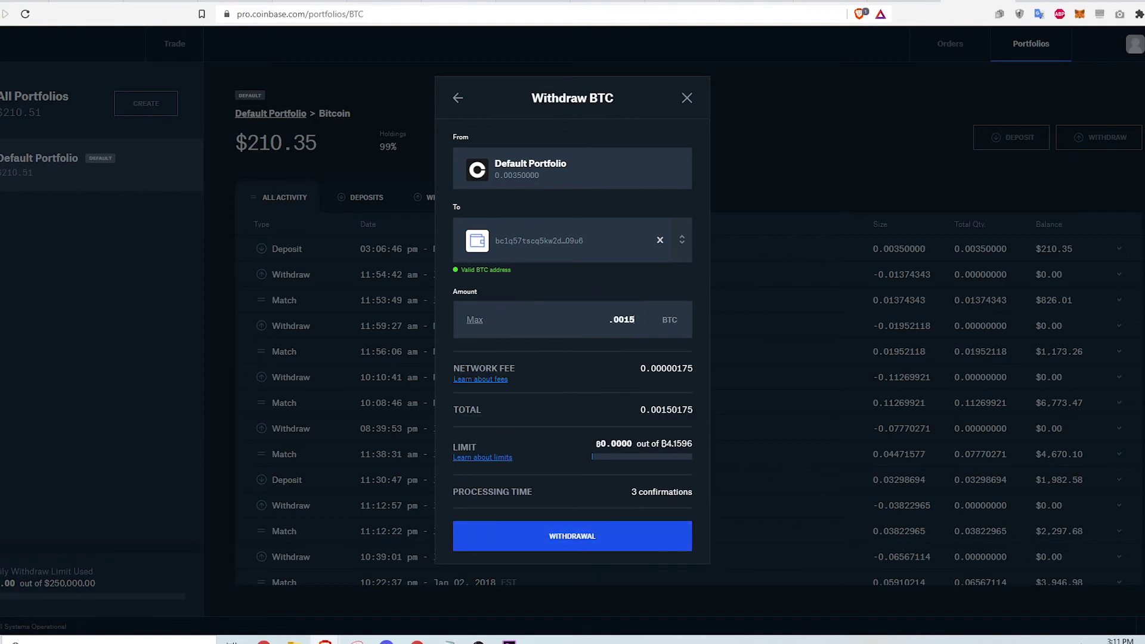
click(614, 537)
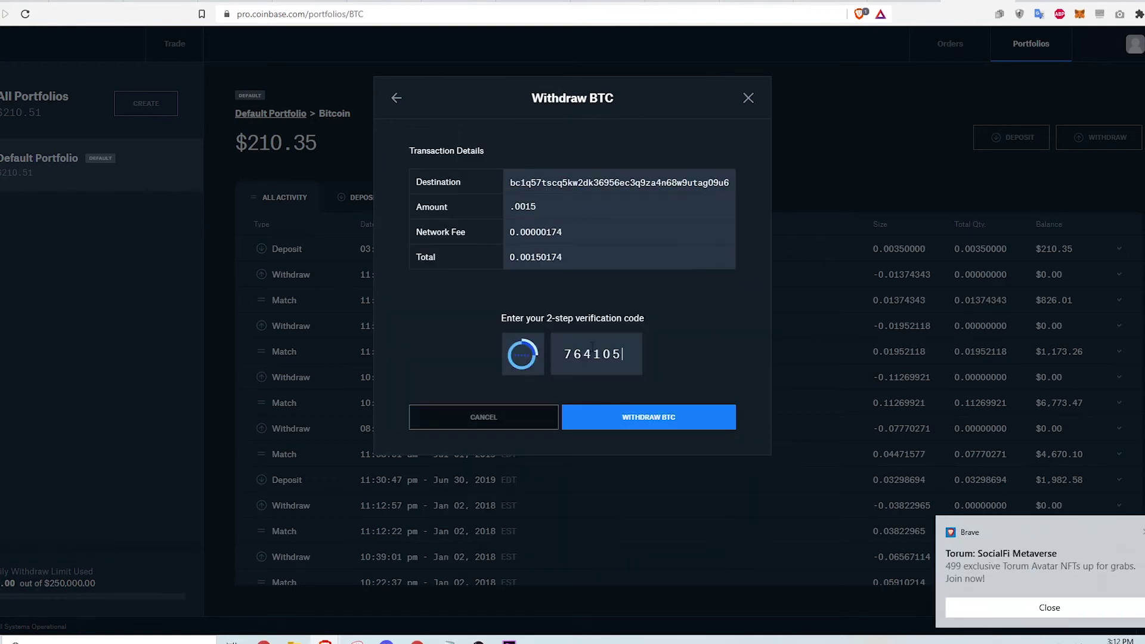
click(689, 420)
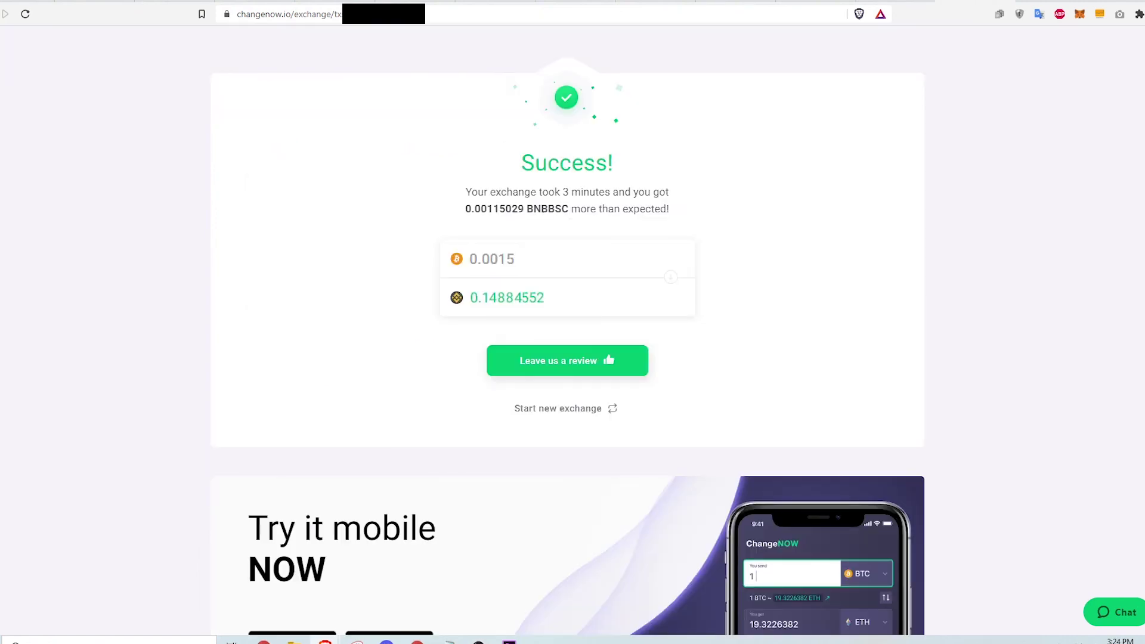
- Open MetaMask to confirm the BNB balance on Binance Smart Chain reads 0.339 BNB
click(1079, 14)
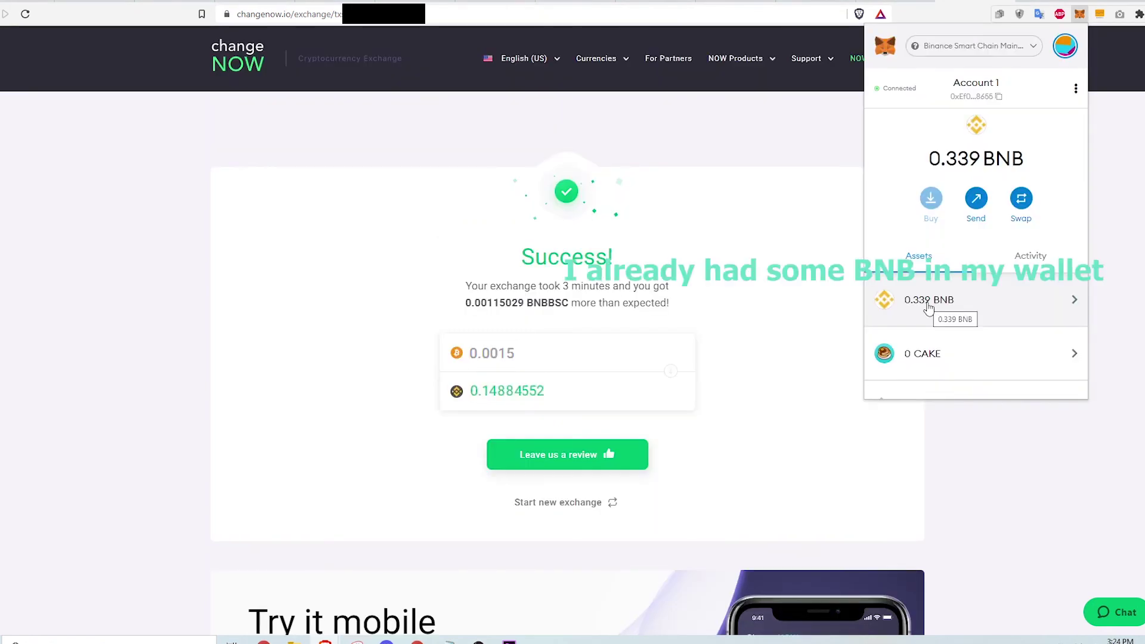